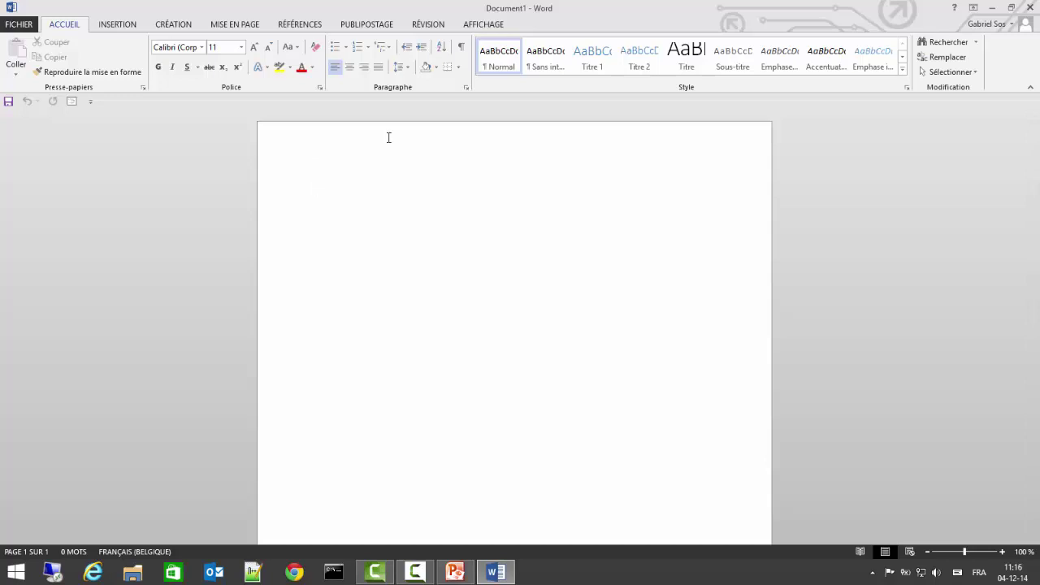
- Minimize the blank document and open Chiffre.txt from the PowerPoint > Textes folder on the desktop
click(992, 10)
click(992, 10)
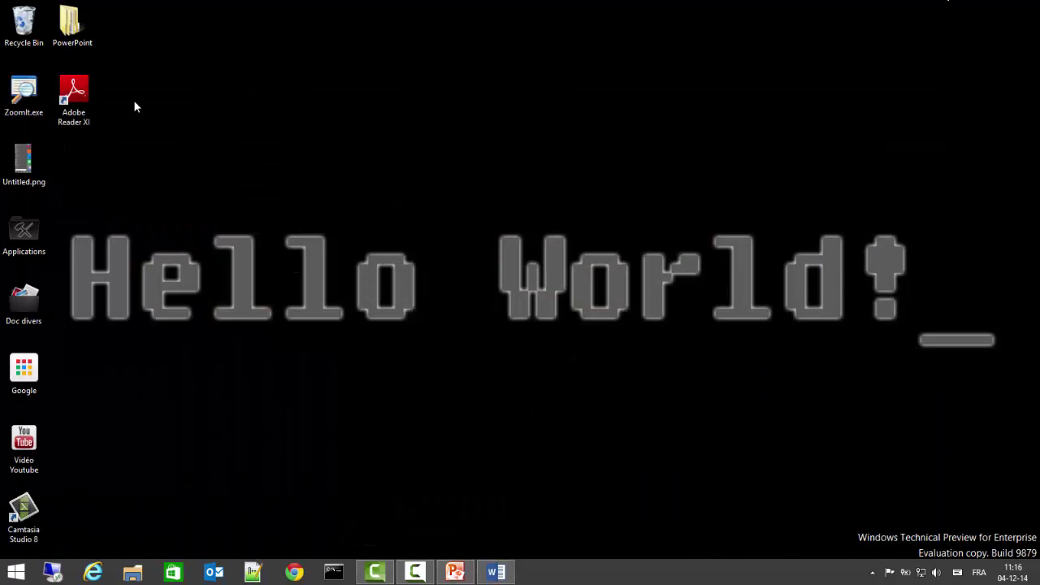
double_click(74, 37)
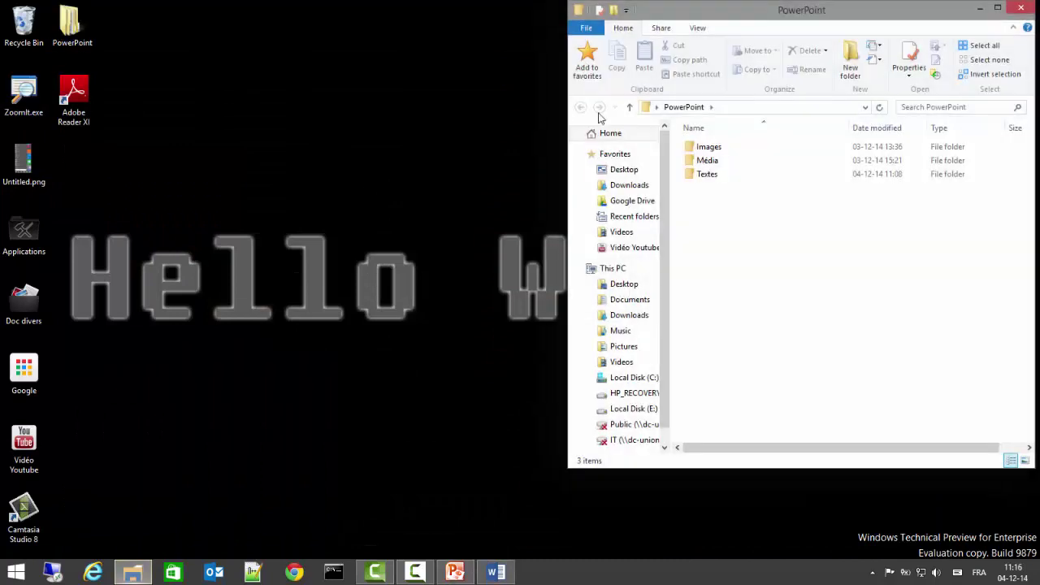
double_click(707, 174)
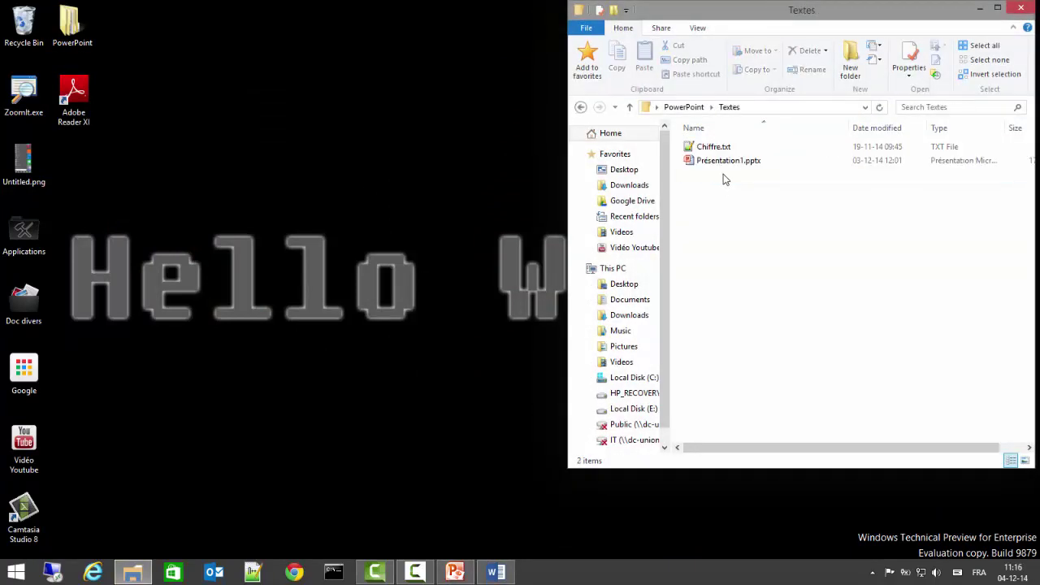
double_click(713, 148)
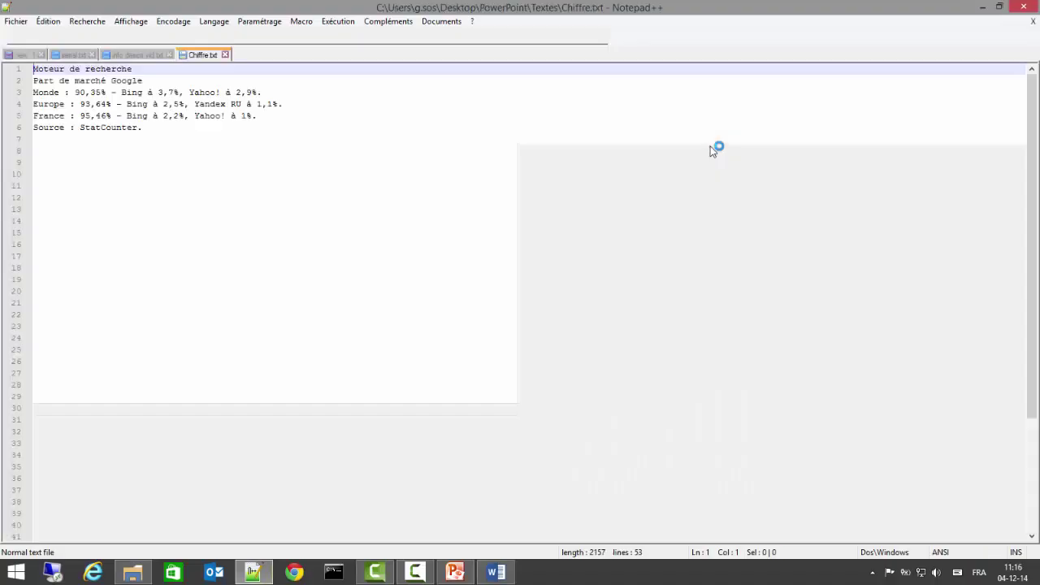
- Copy the entire text of Chiffre.txt and paste it into the blank Word document
key(ctrl+a)
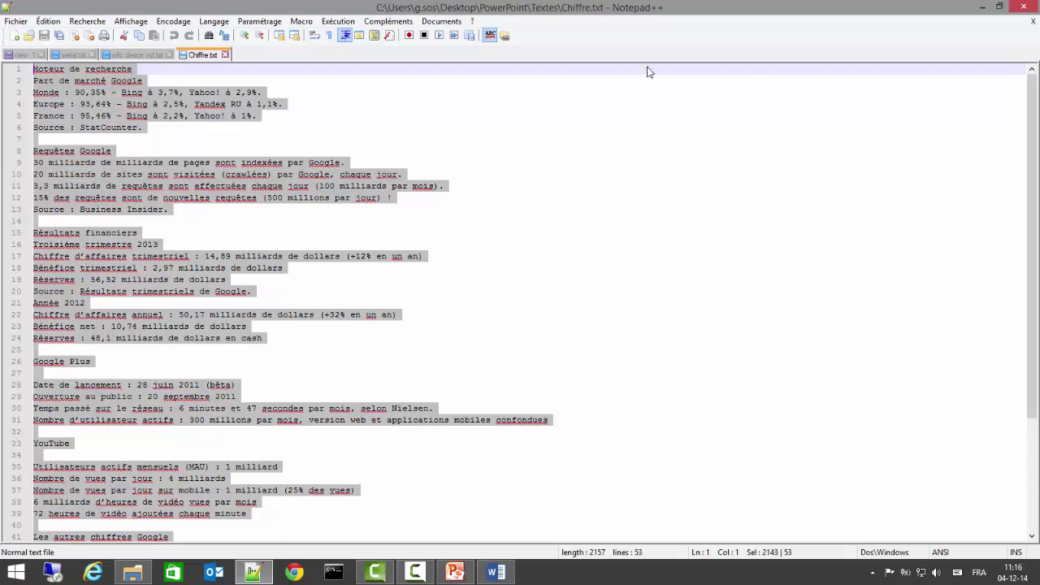
click(496, 572)
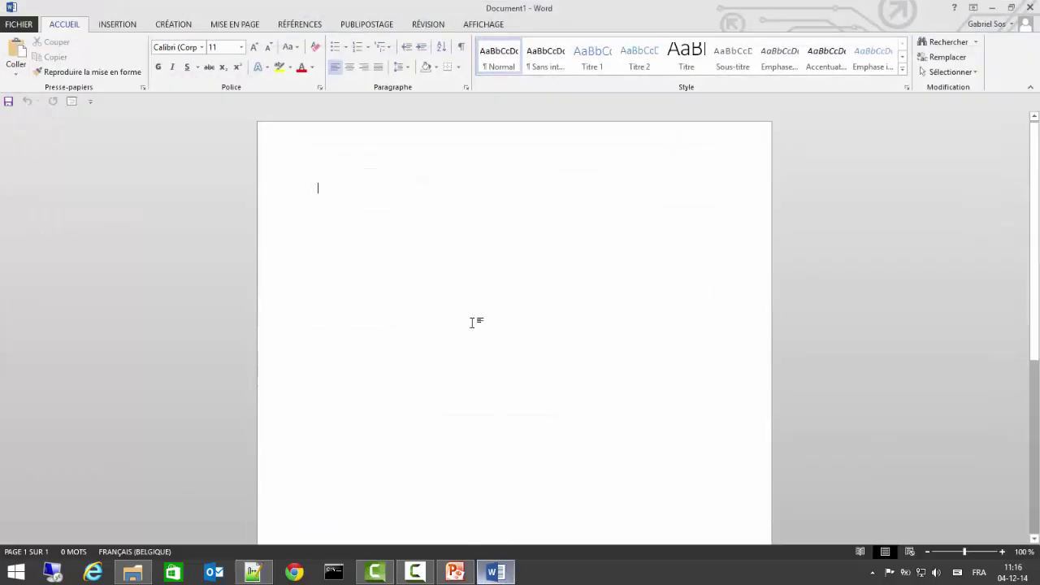
key(ctrl+v)
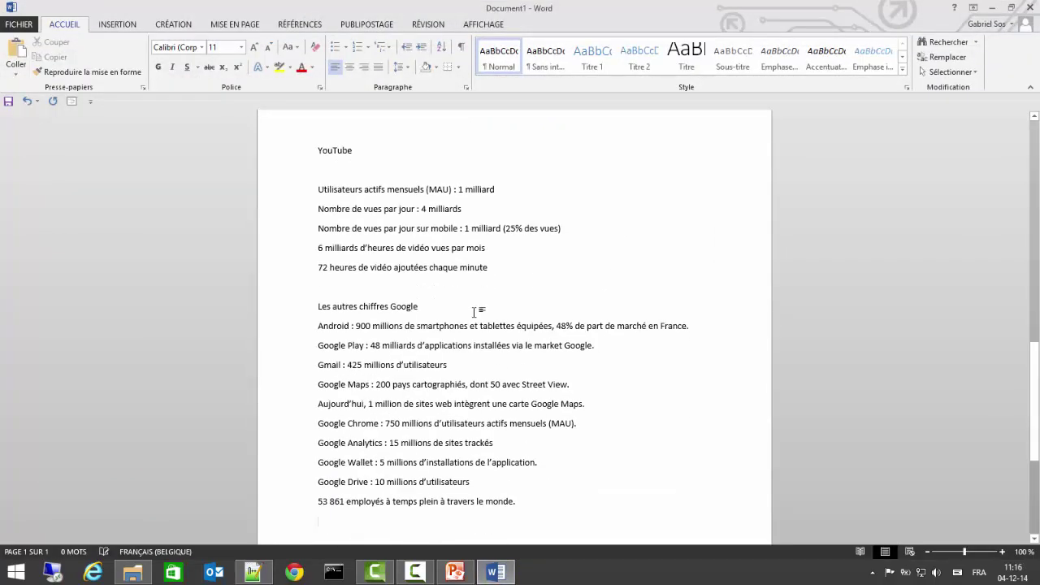
drag(1035, 416, 1036, 193)
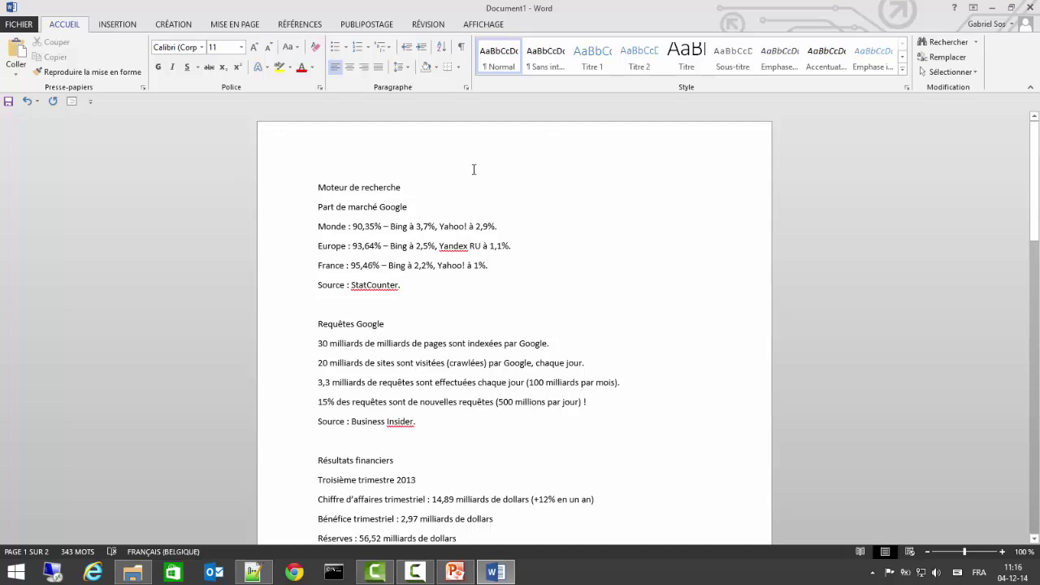
- Display the document in outline view (Plan) and assign Niveau 1 to the line "Moteur de recherche"
click(484, 26)
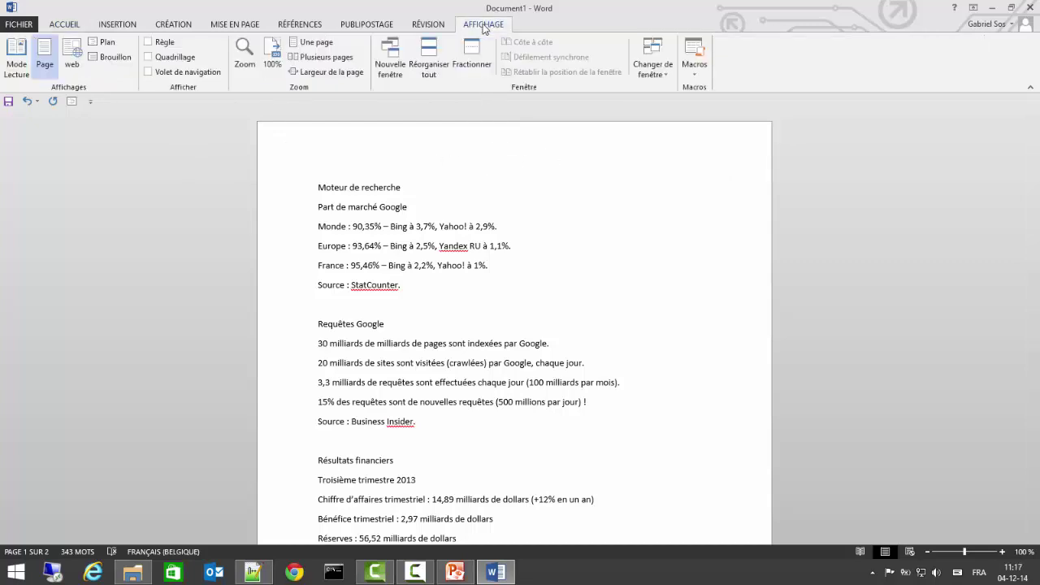
click(107, 43)
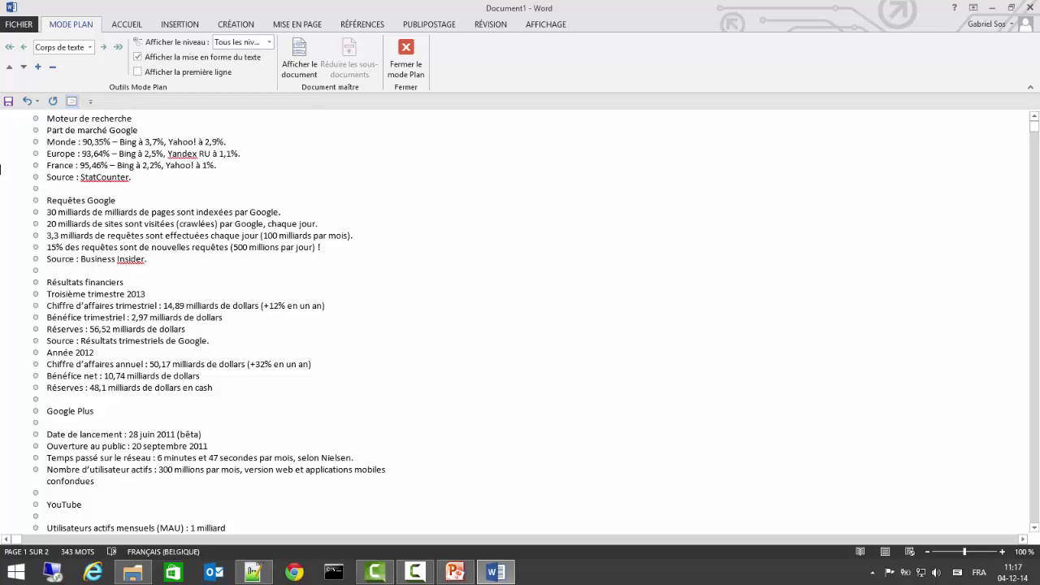
click(19, 126)
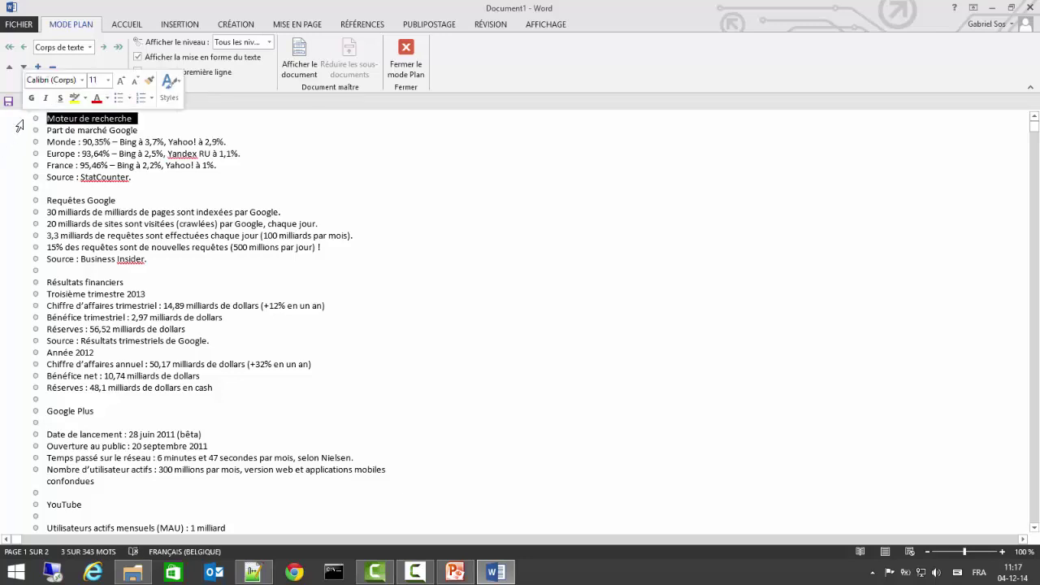
click(89, 48)
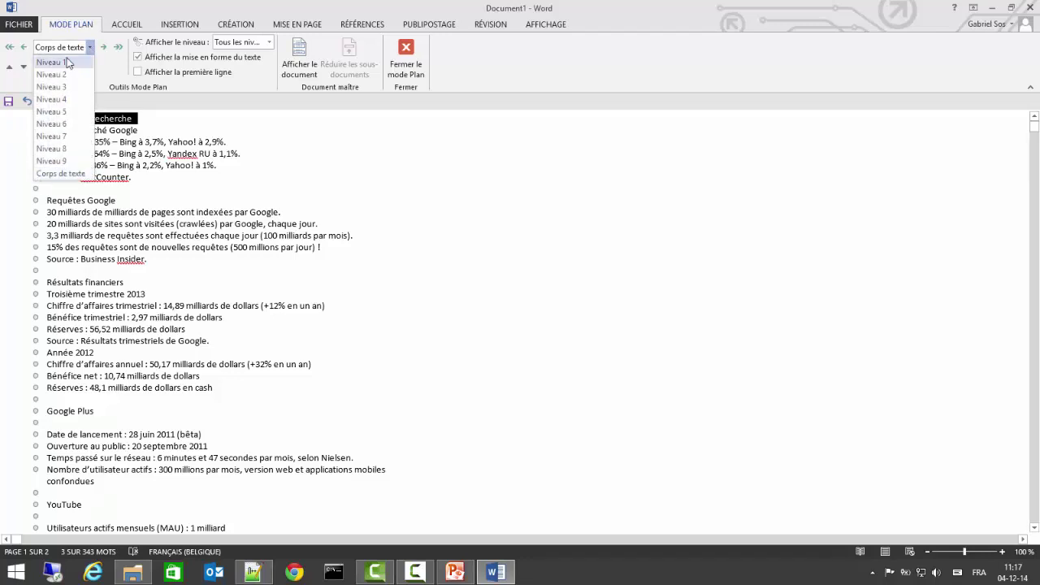
click(67, 63)
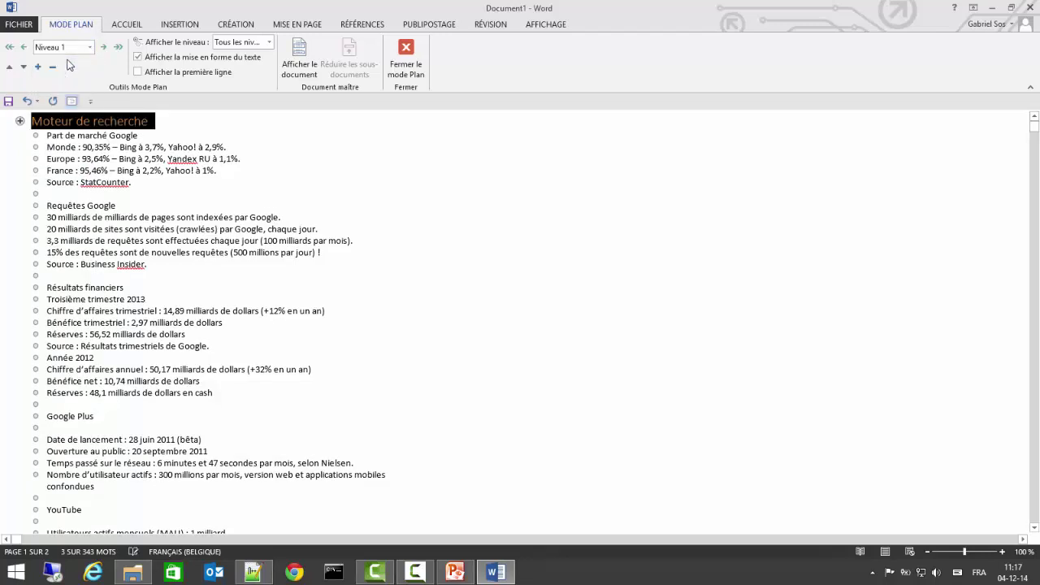
- Assign Niveau 2 to "Part de marché Google" and Niveau 3 to the four lines below it, from Monde to Source
click(22, 141)
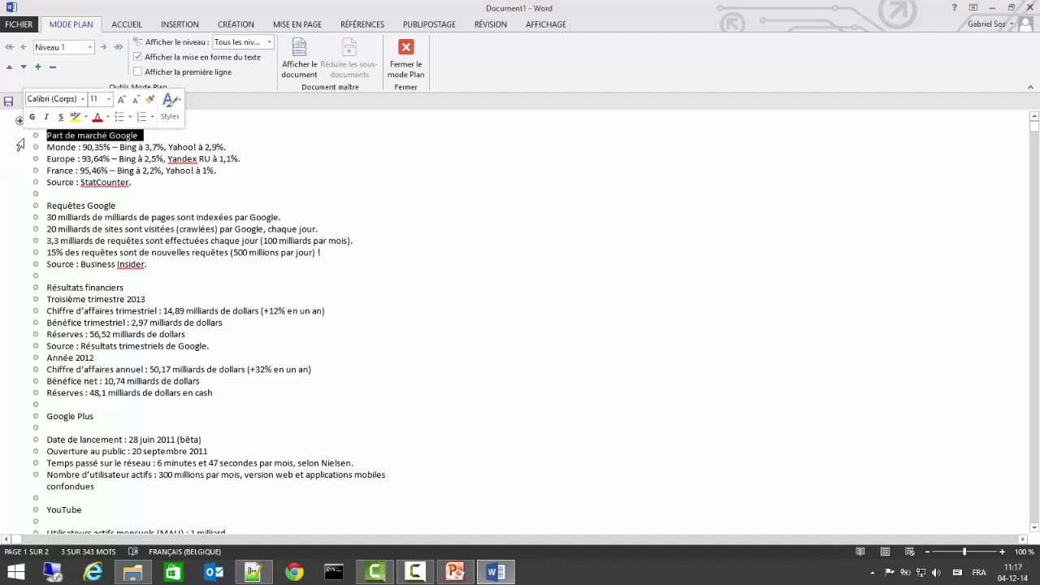
click(89, 49)
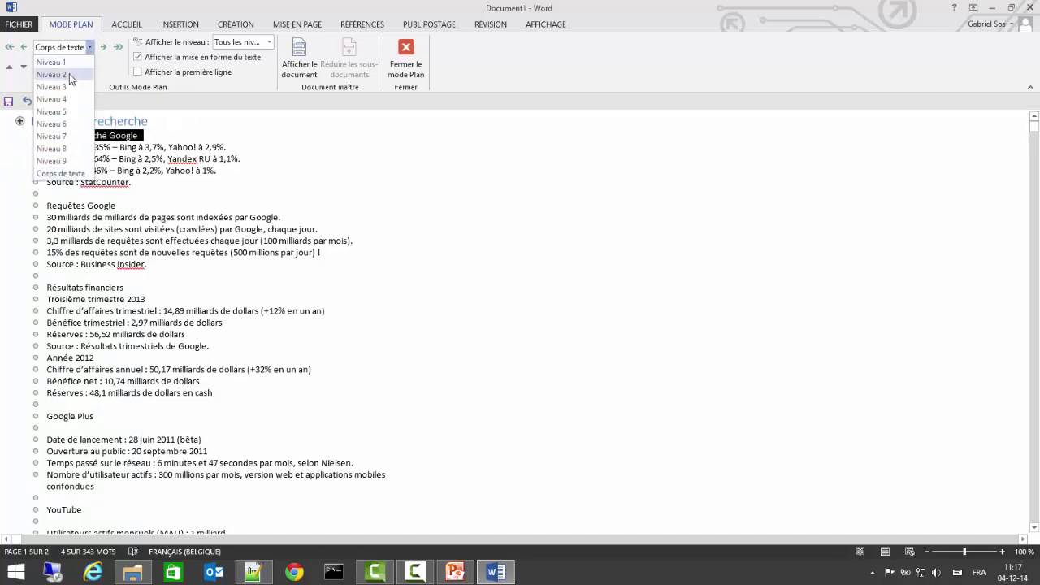
click(70, 74)
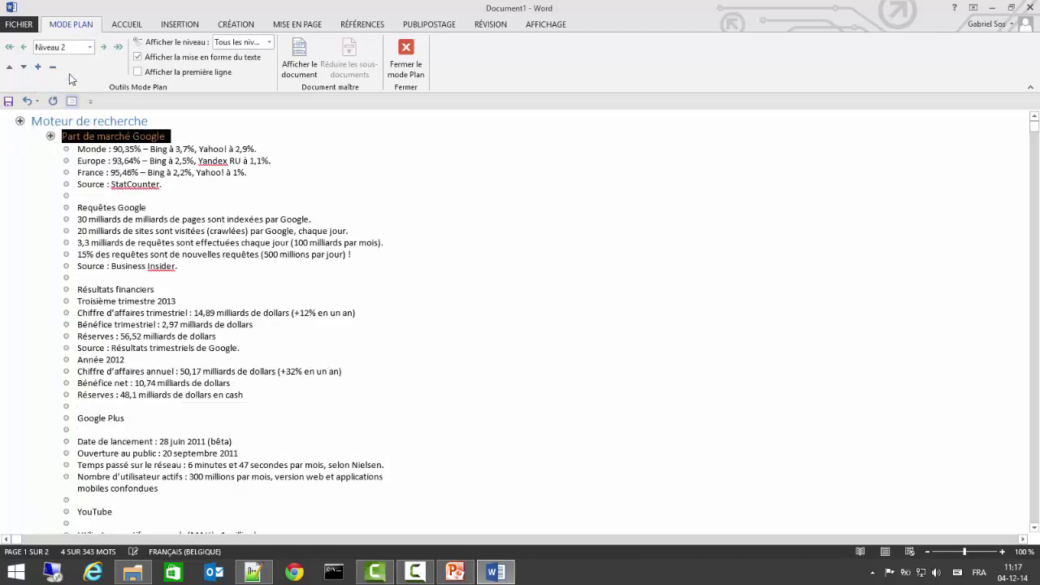
drag(46, 155, 46, 185)
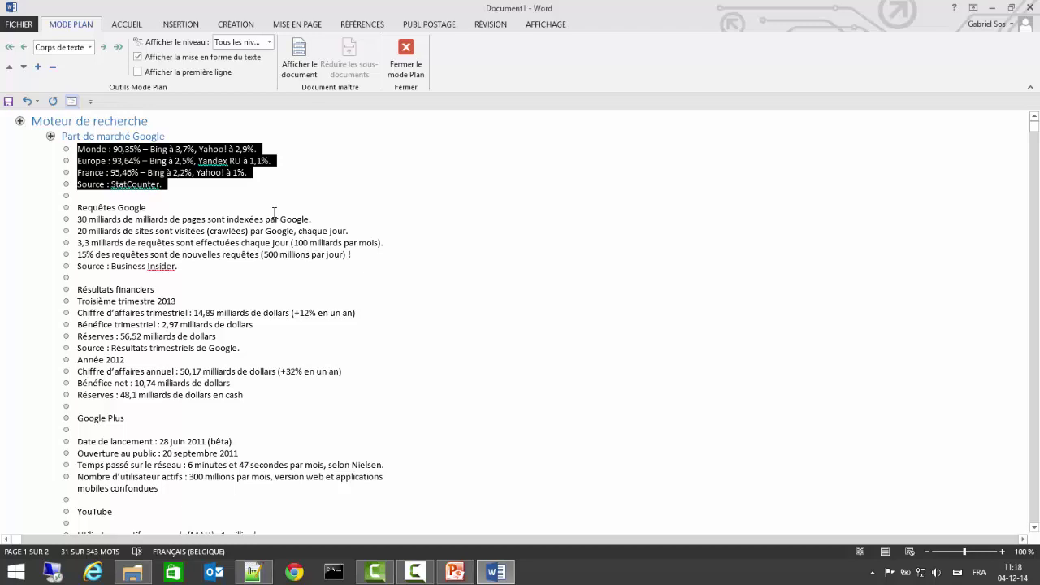
click(90, 48)
click(57, 87)
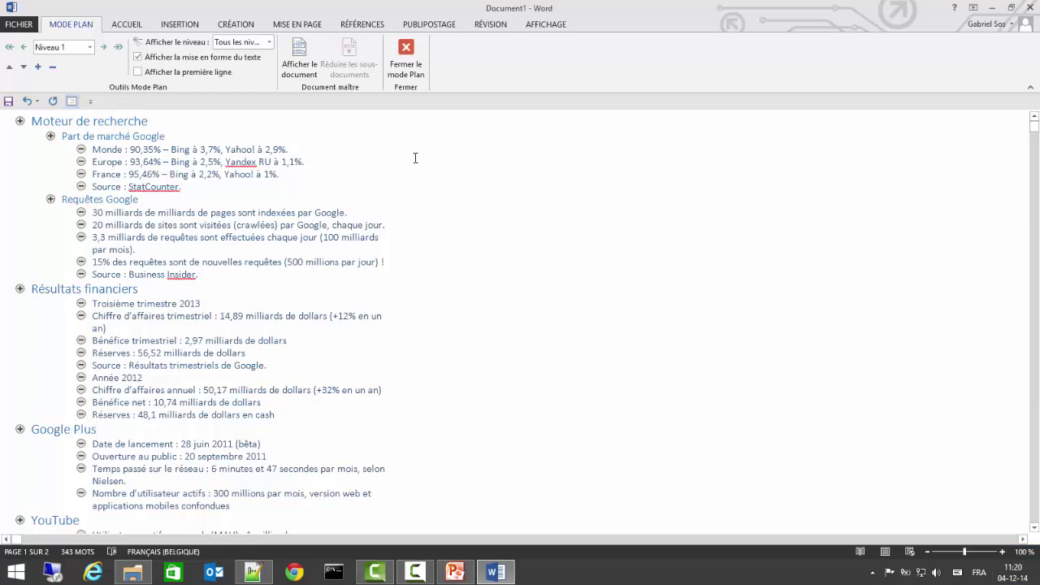
- Return to the Page view and check the styles applied to the Google Plus, Part de marché Google and Monde lines
click(540, 27)
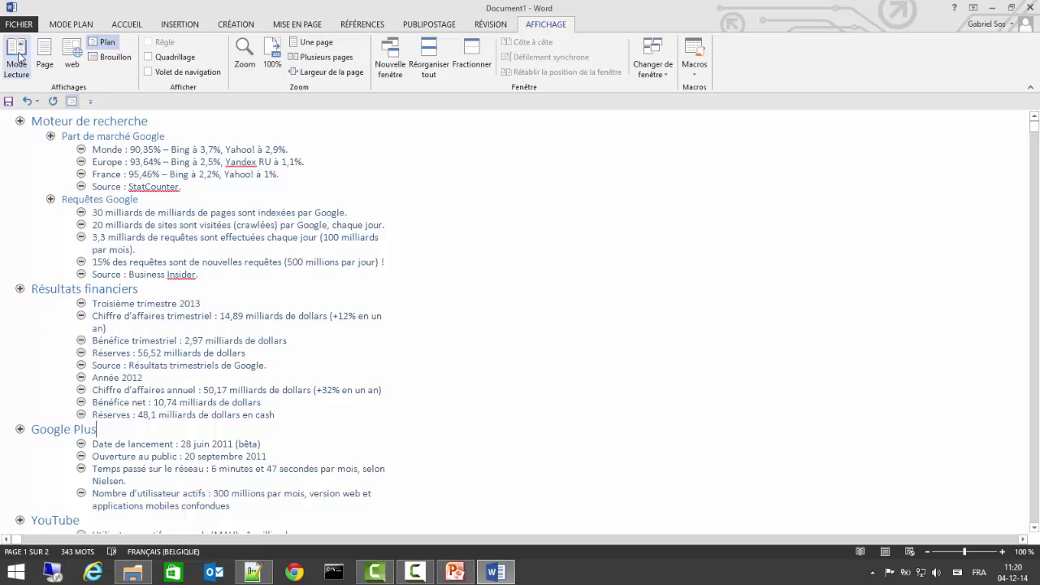
click(45, 53)
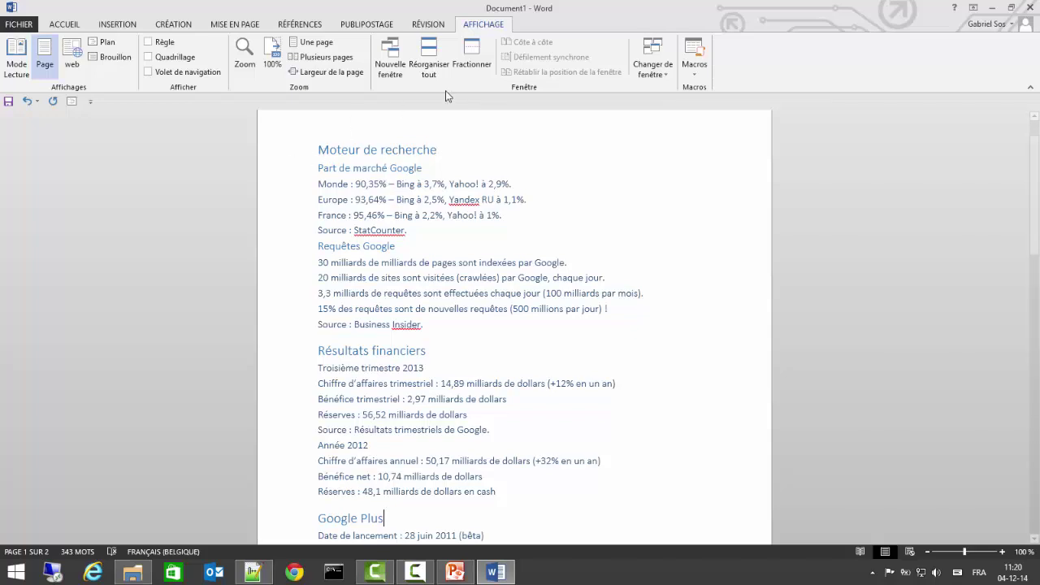
click(71, 25)
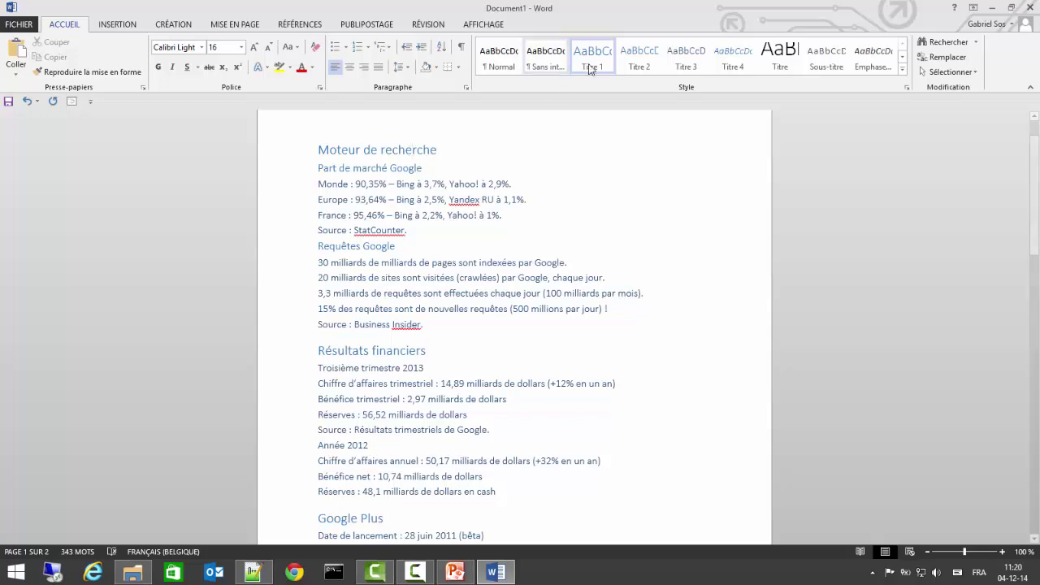
click(381, 168)
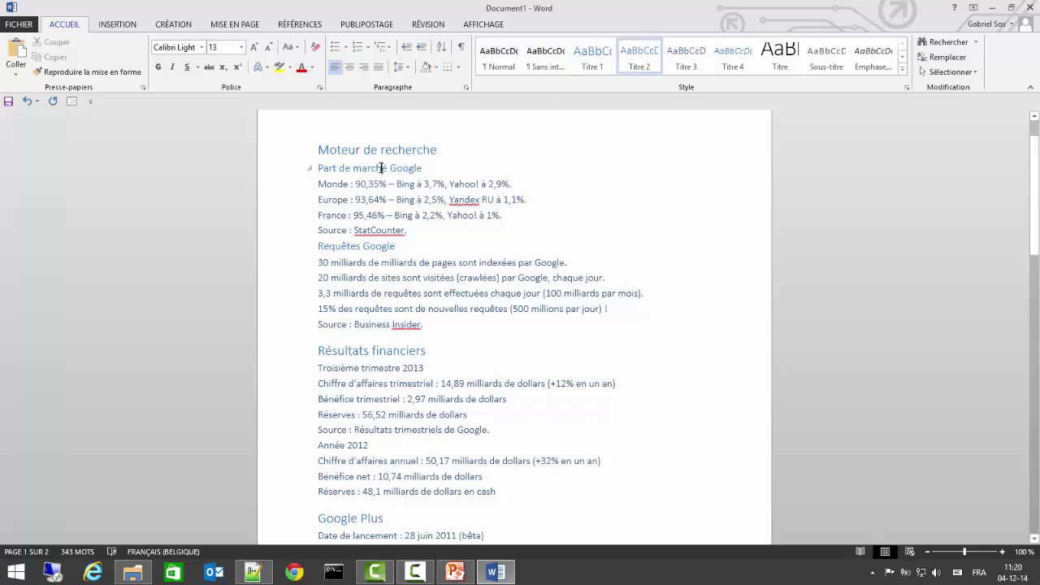
click(382, 184)
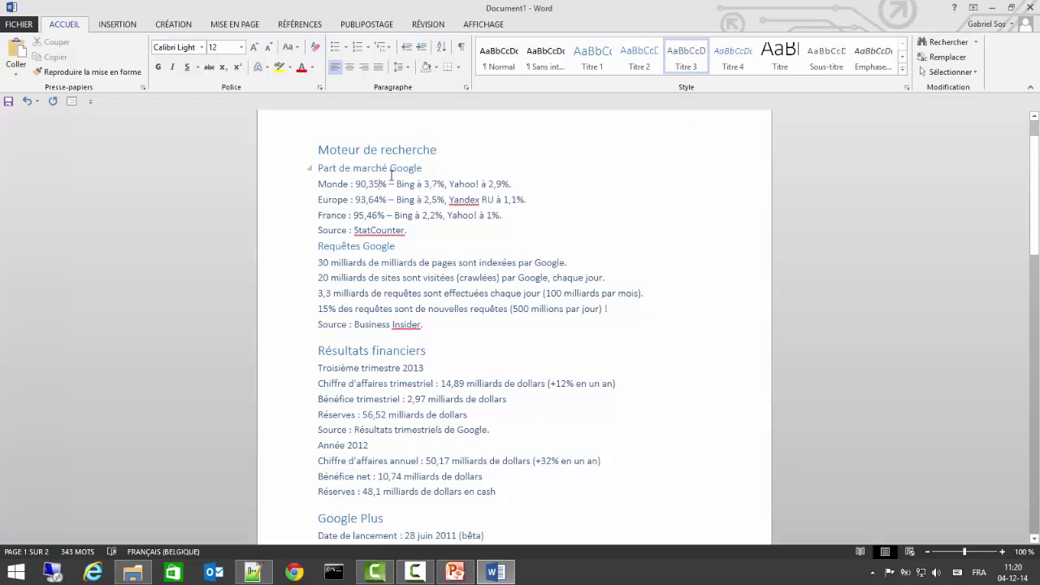
- Set the font colour of the whole document to Automatique
key(ctrl+a)
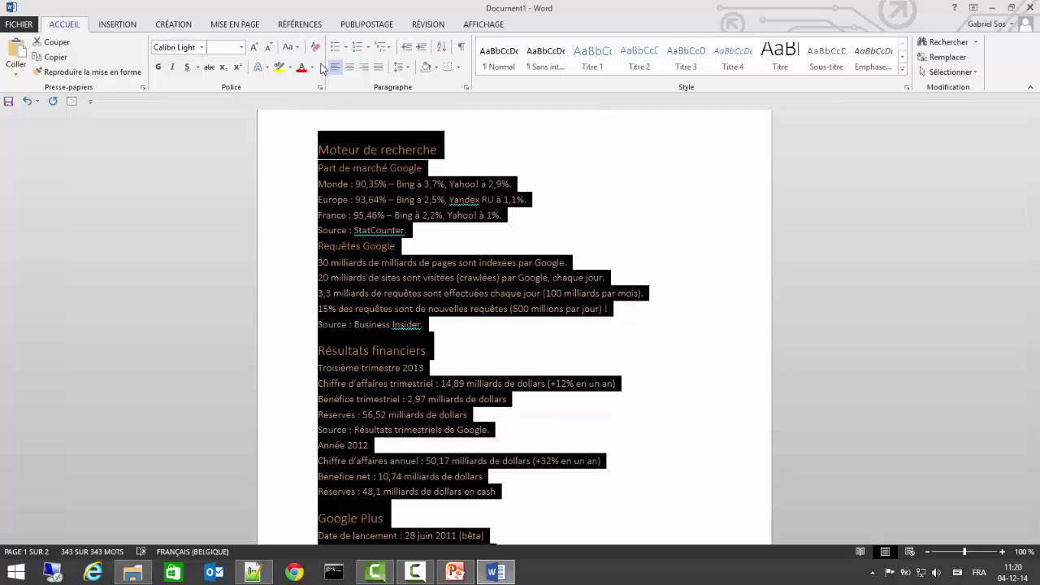
click(312, 67)
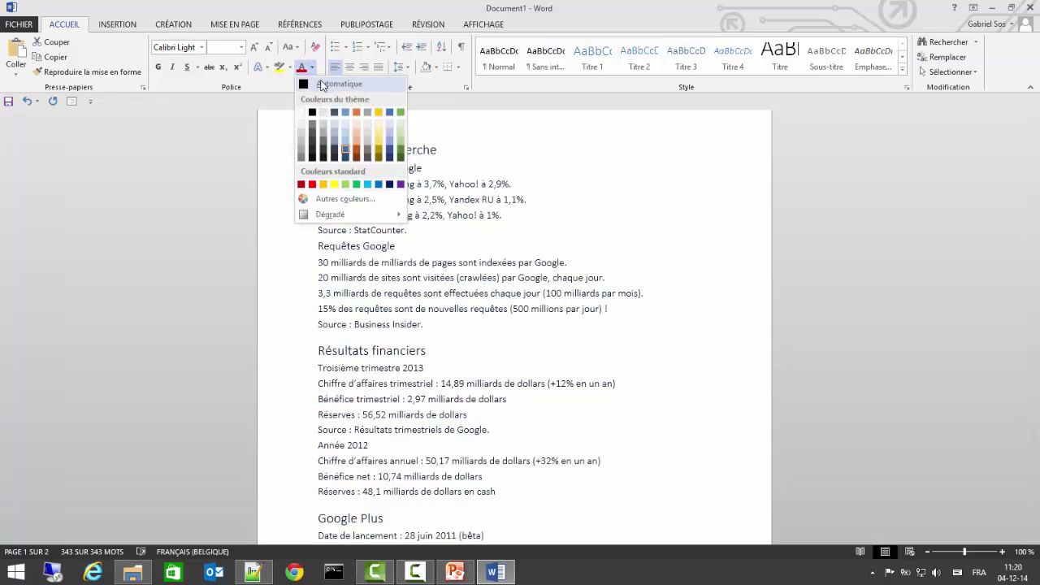
click(321, 85)
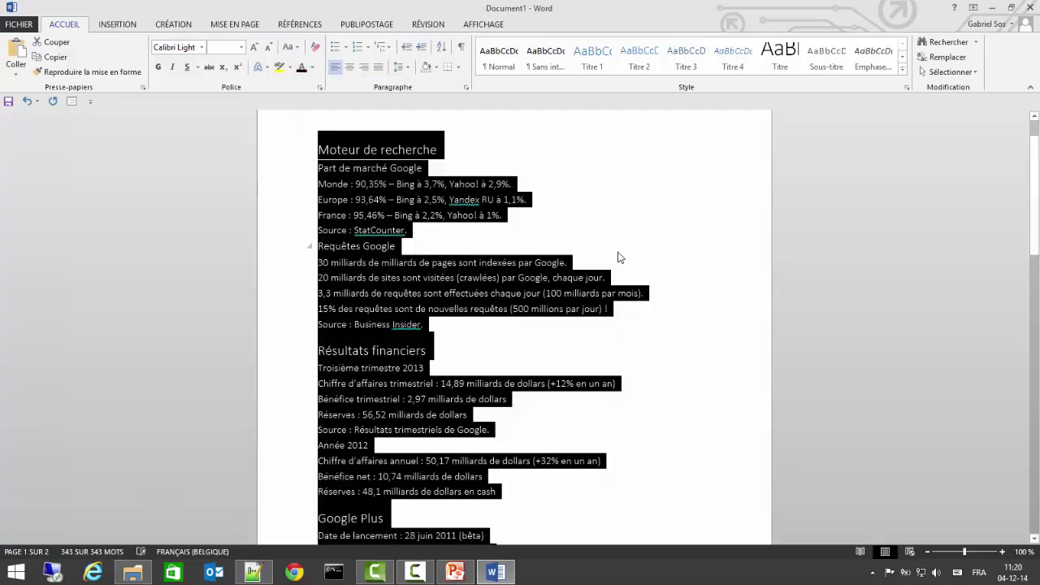
click(490, 251)
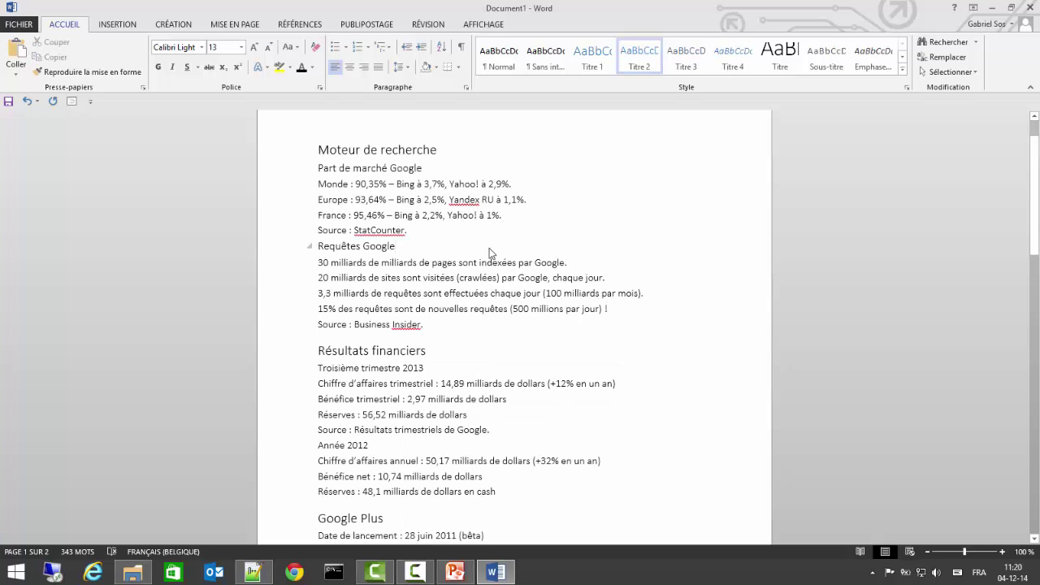
- Save the document as Moteur de recherche.docx in the desktop folder PowerPoint > Textes
click(32, 25)
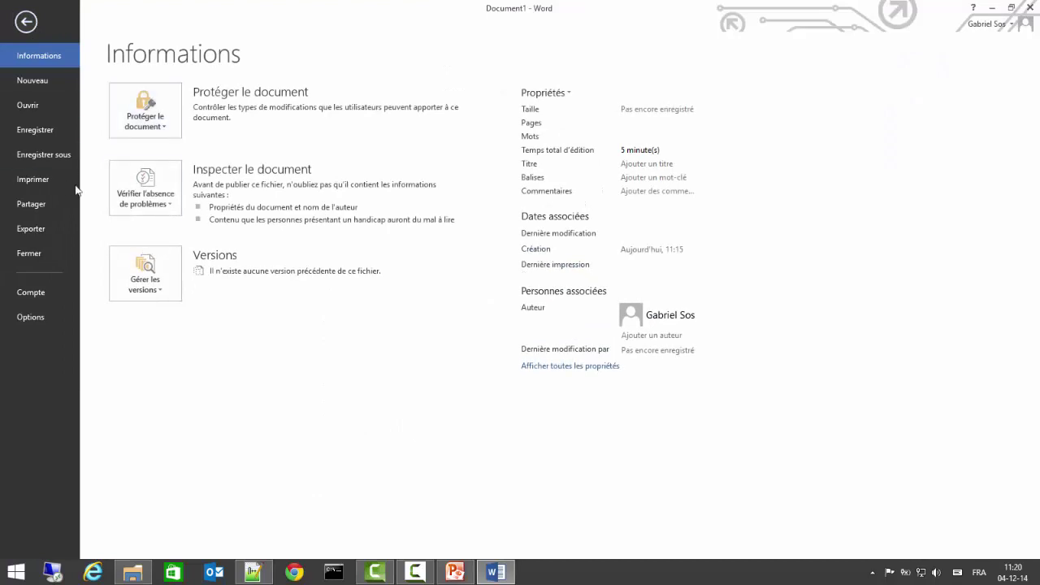
click(48, 130)
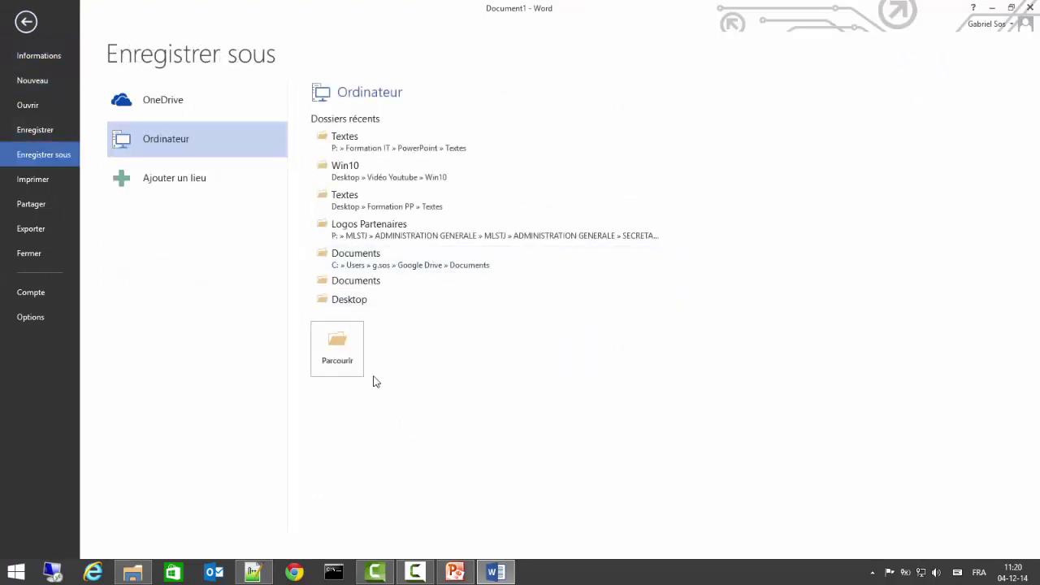
click(336, 356)
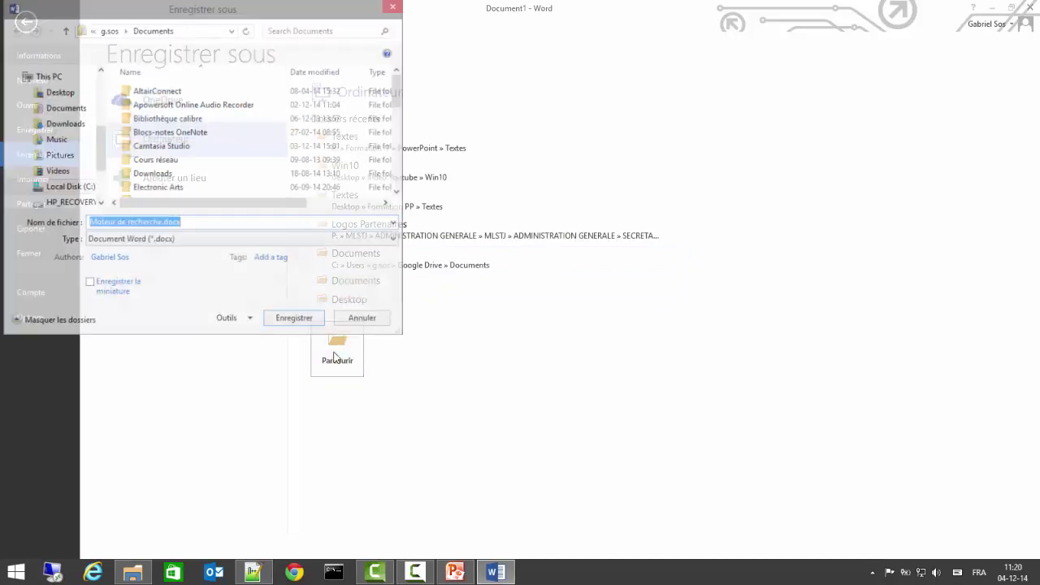
click(75, 95)
double_click(179, 135)
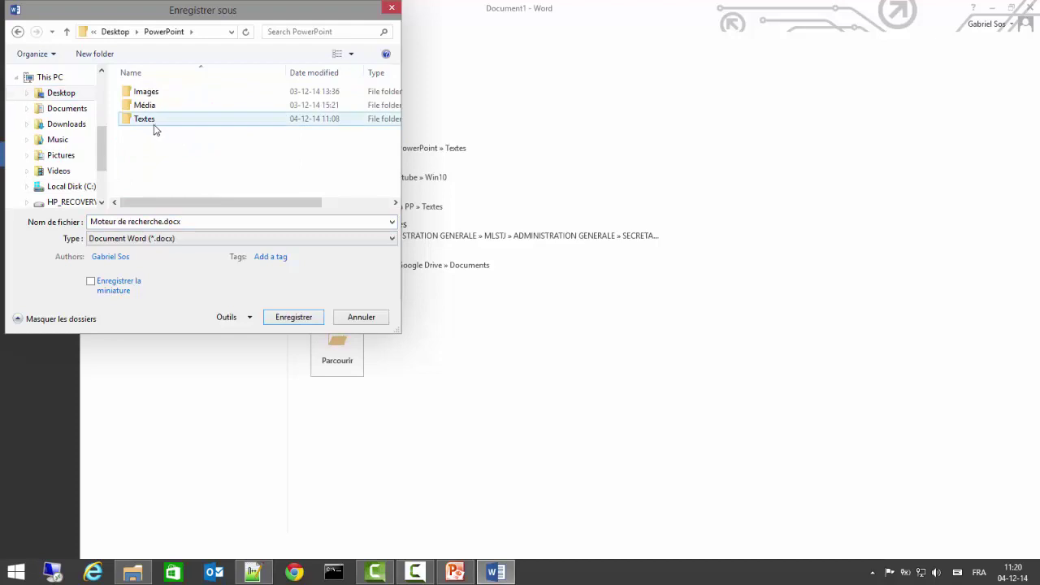
double_click(154, 120)
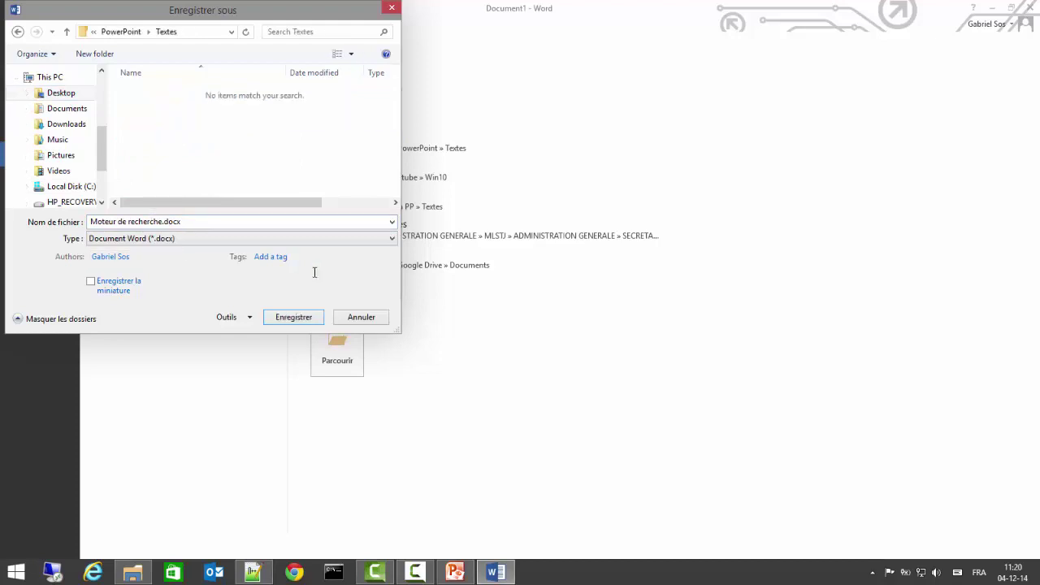
click(293, 318)
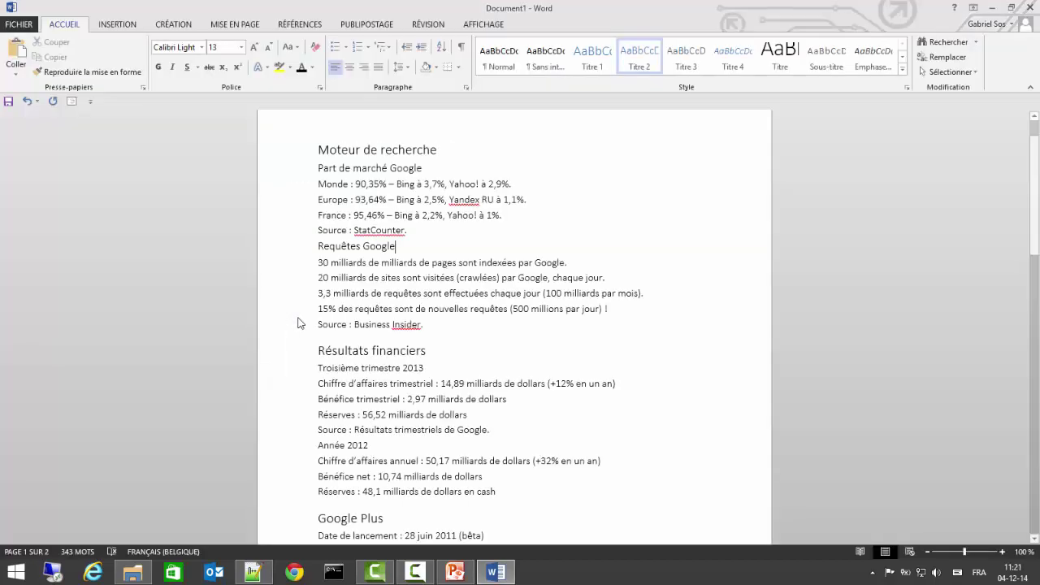
- Close the Word document, the text editor and the folder window, and switch to Présentation1.pptx in PowerPoint
click(1033, 9)
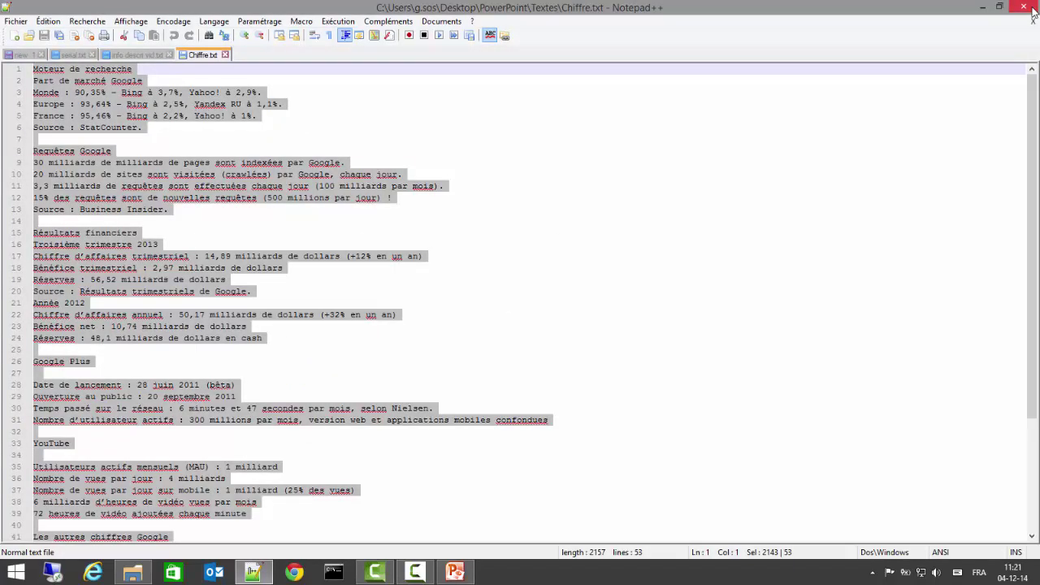
click(1034, 10)
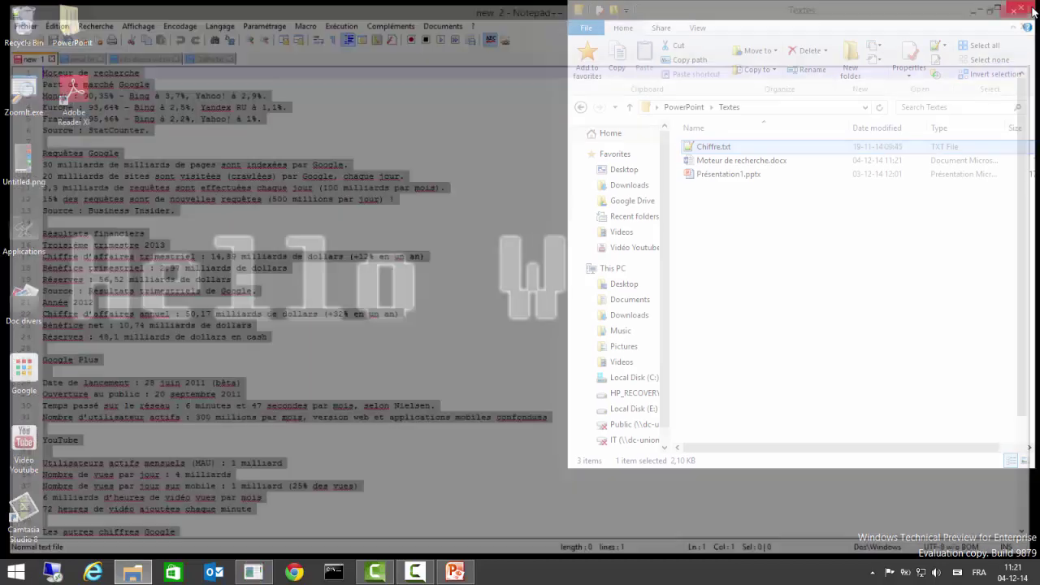
click(1034, 10)
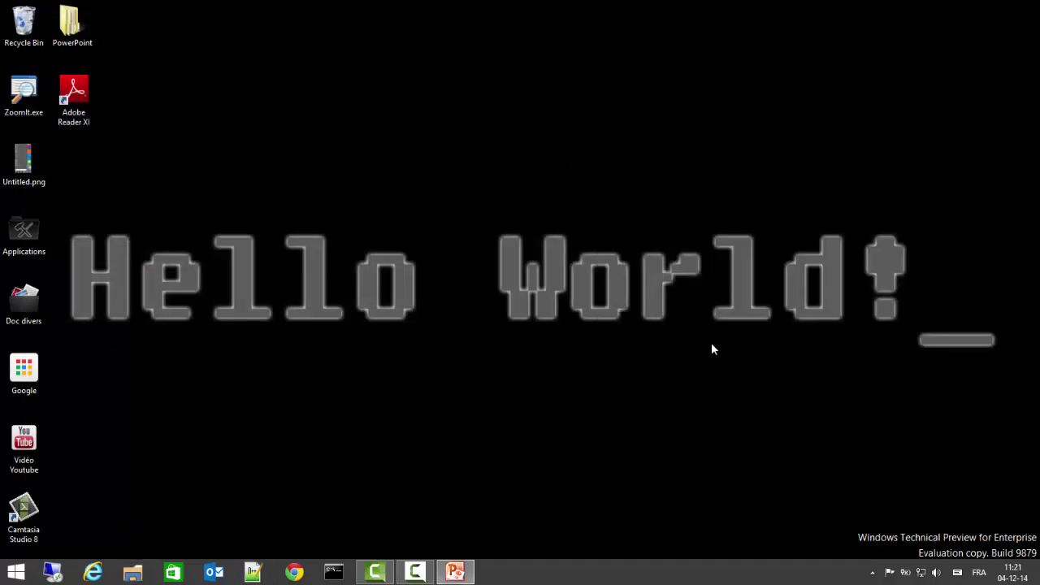
click(458, 577)
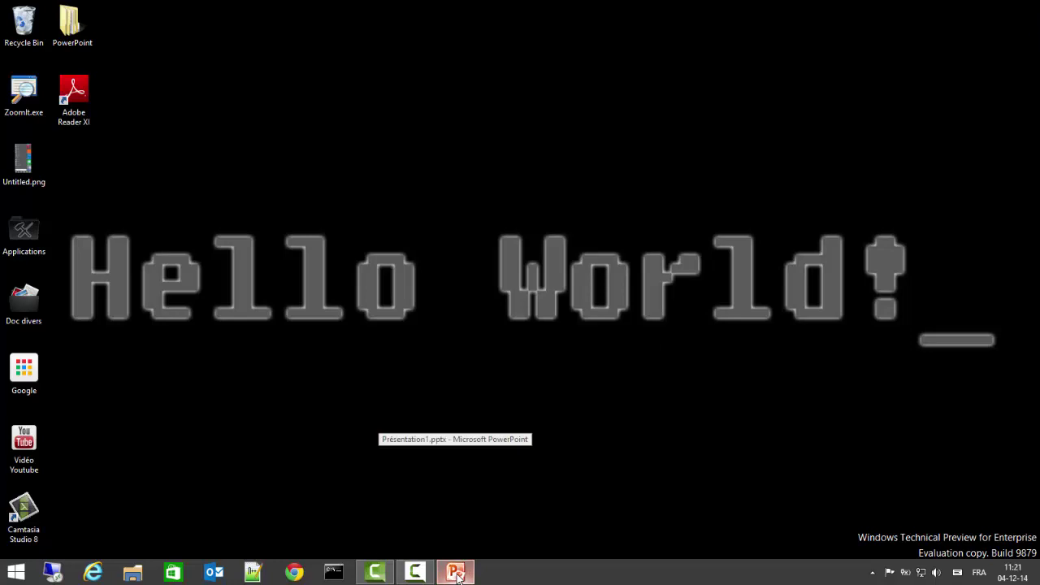